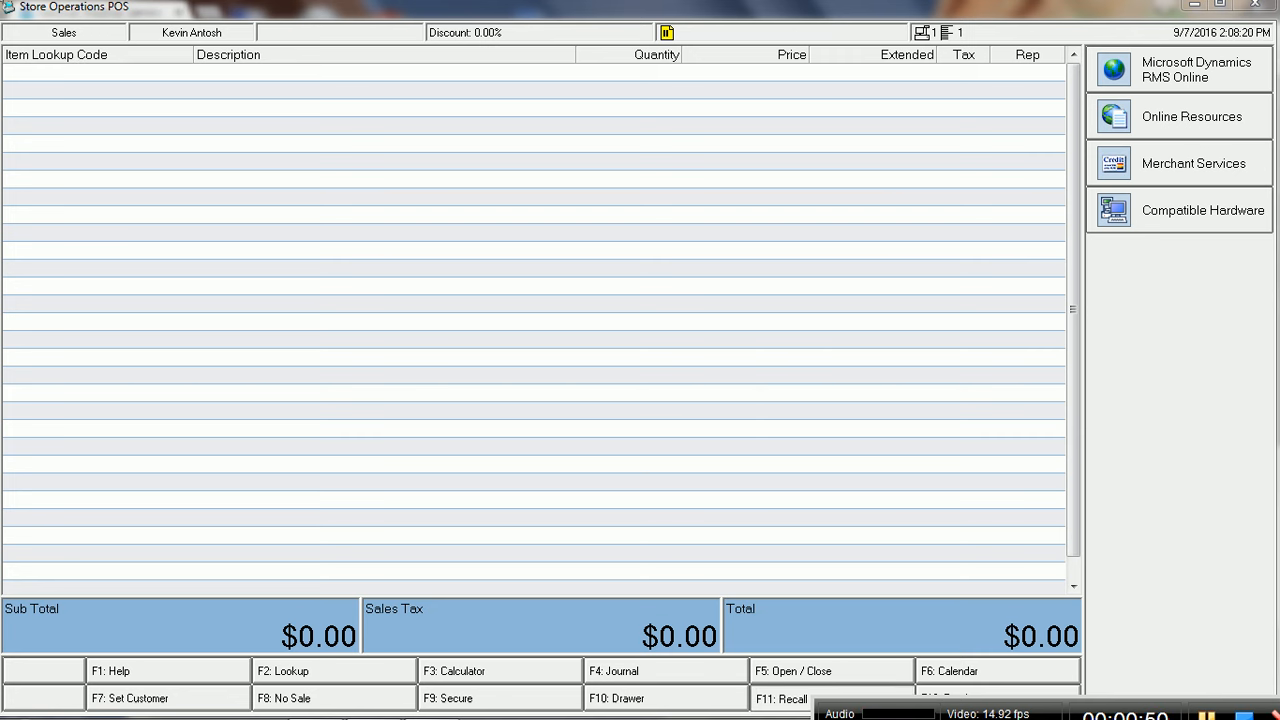
Recall the work order dated 9/7/2016 that carries the comment "Needs assembly".
key("F11")
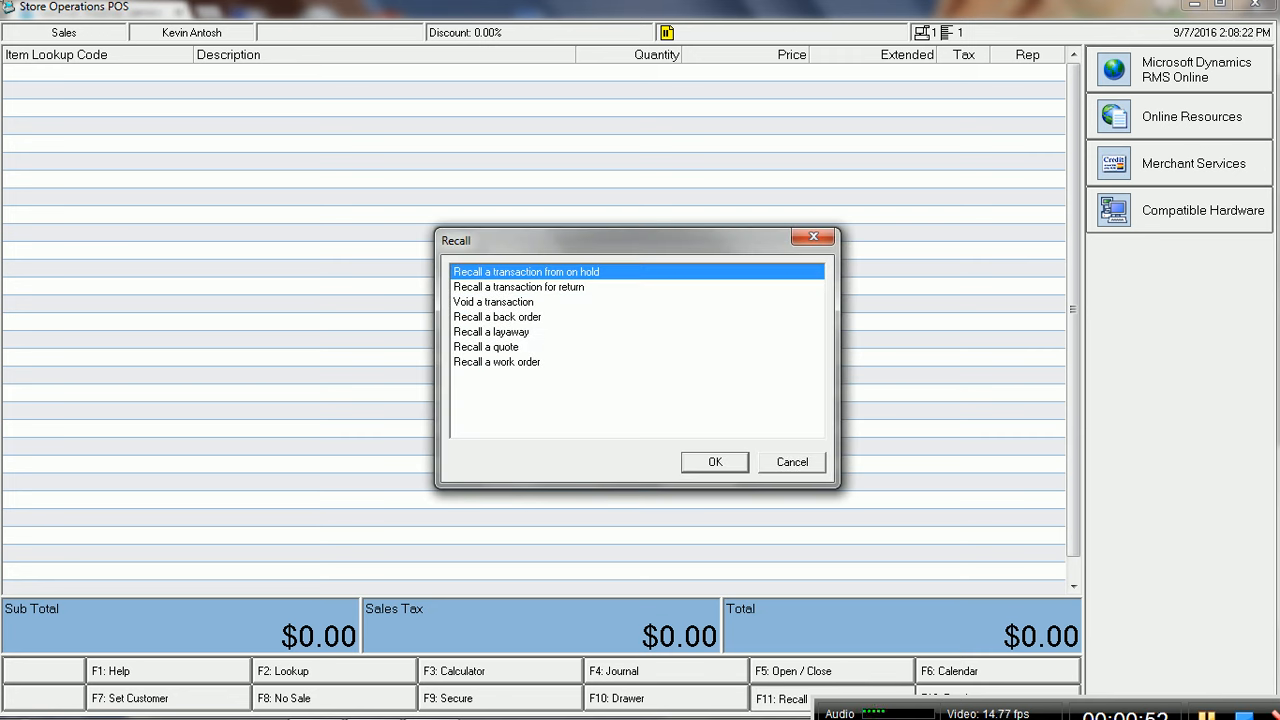
left_click(497, 362)
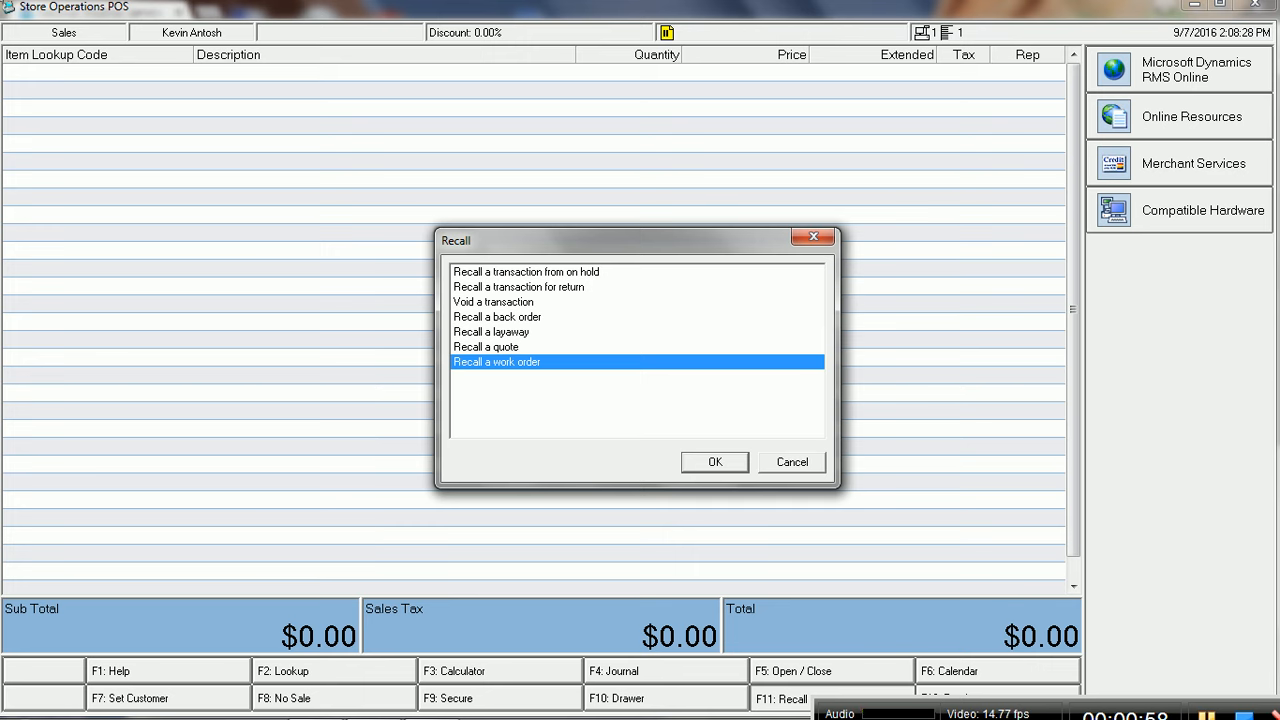
key("Return")
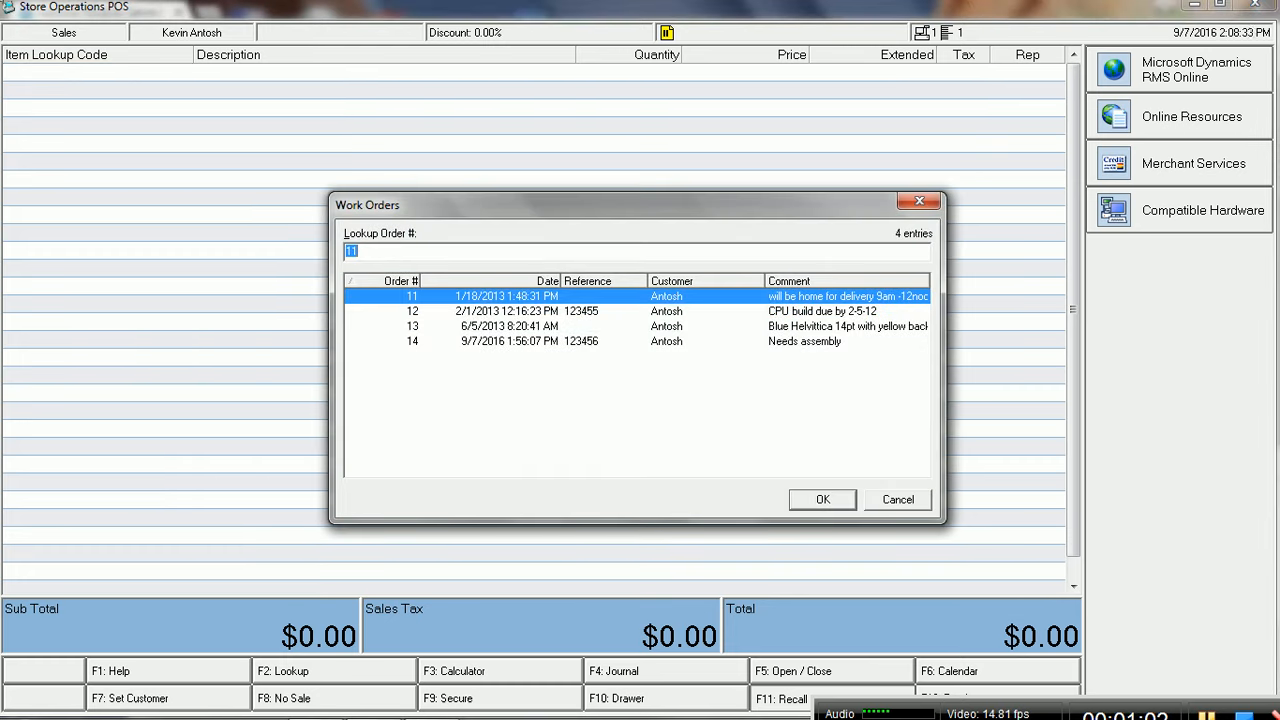
left_click(637, 341)
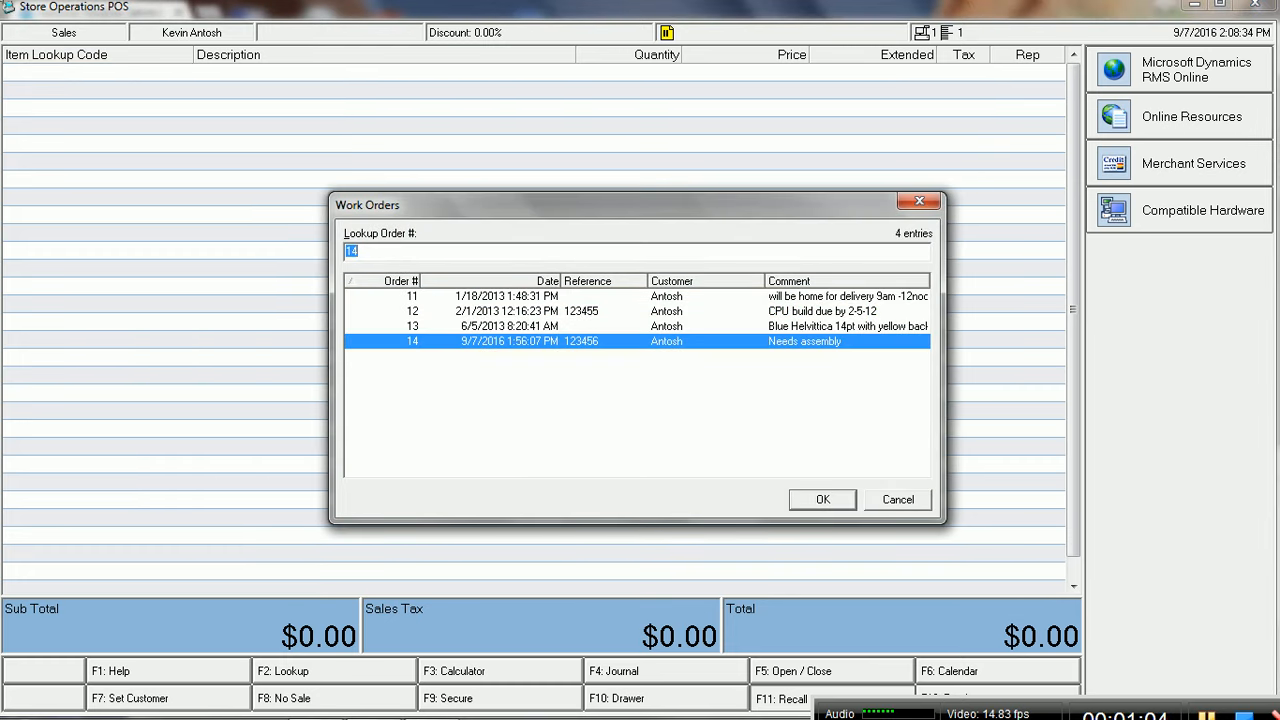
key("Return")
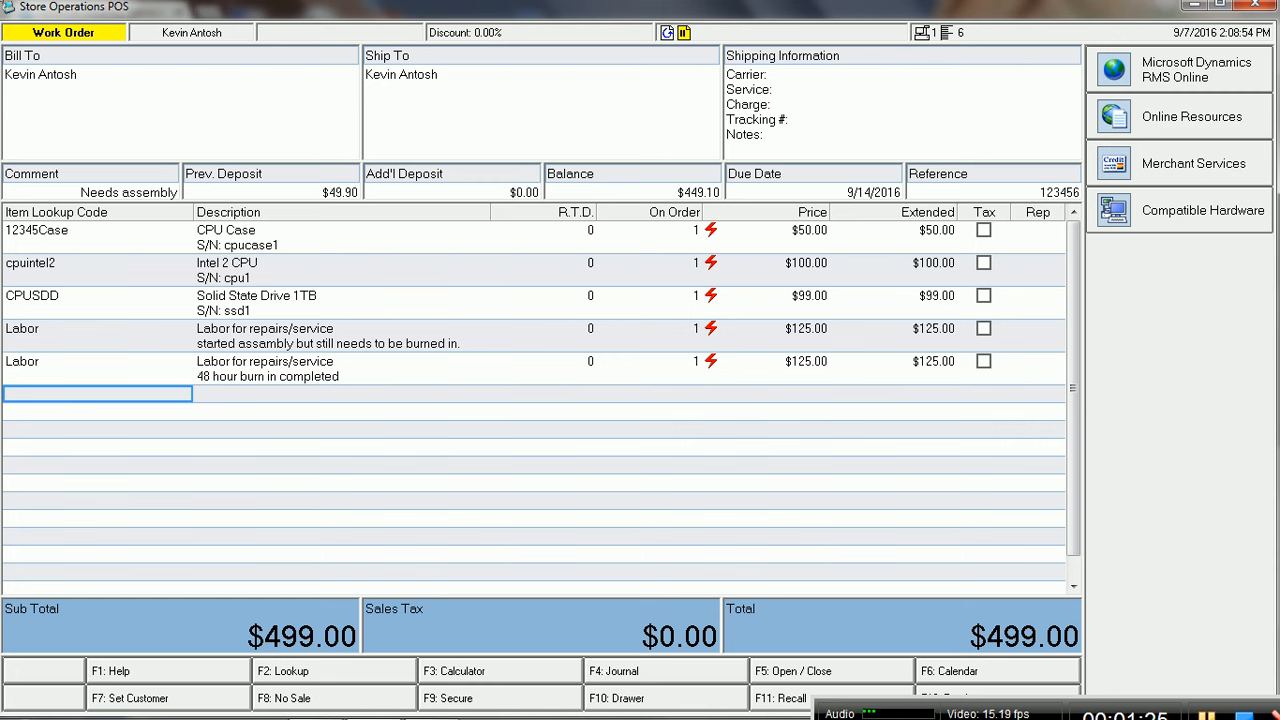
View the recalled work order's general details, due date and order history, and close them without changes.
key("Up")
key("Up")
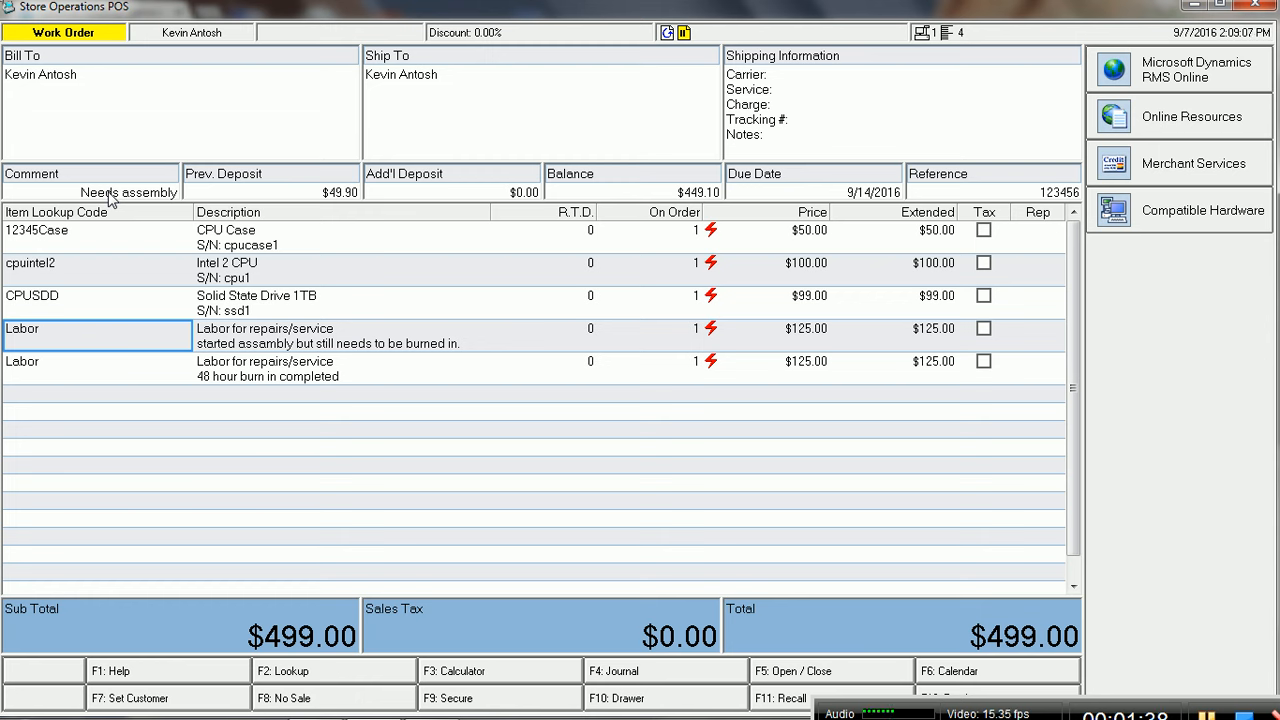
key("ctrl")
key("shift")
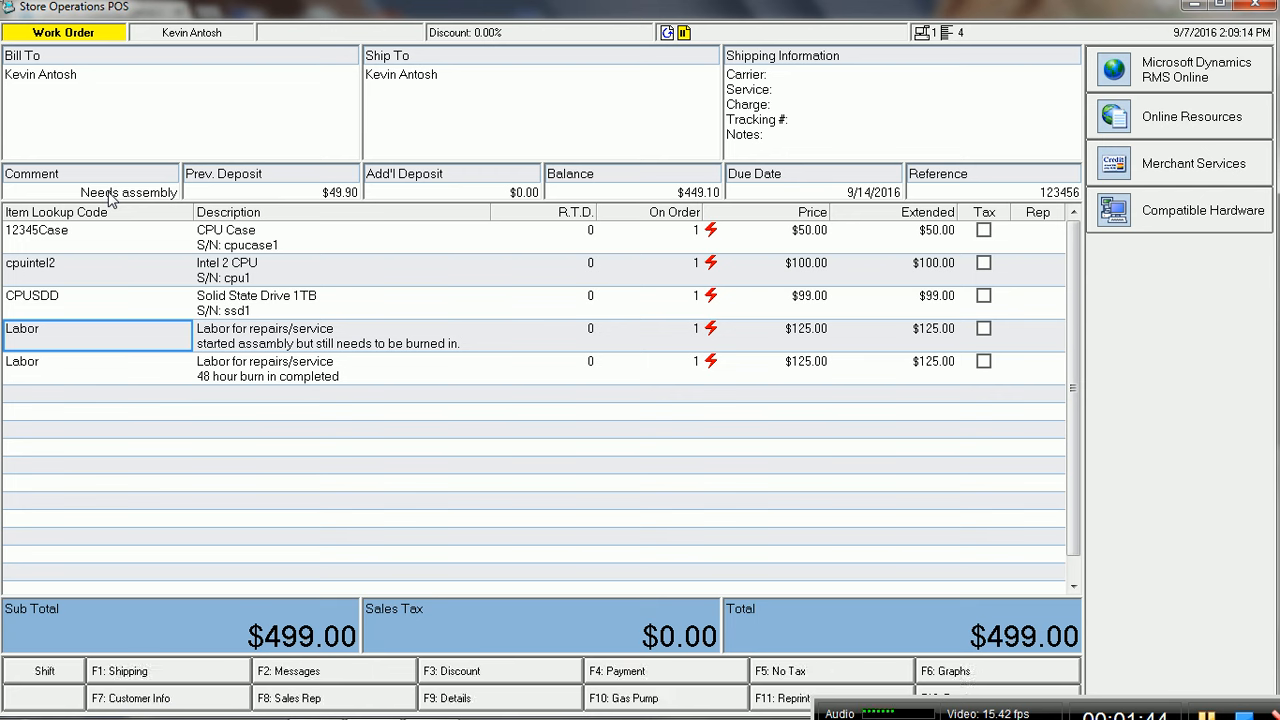
key("shift")
left_click(510, 706)
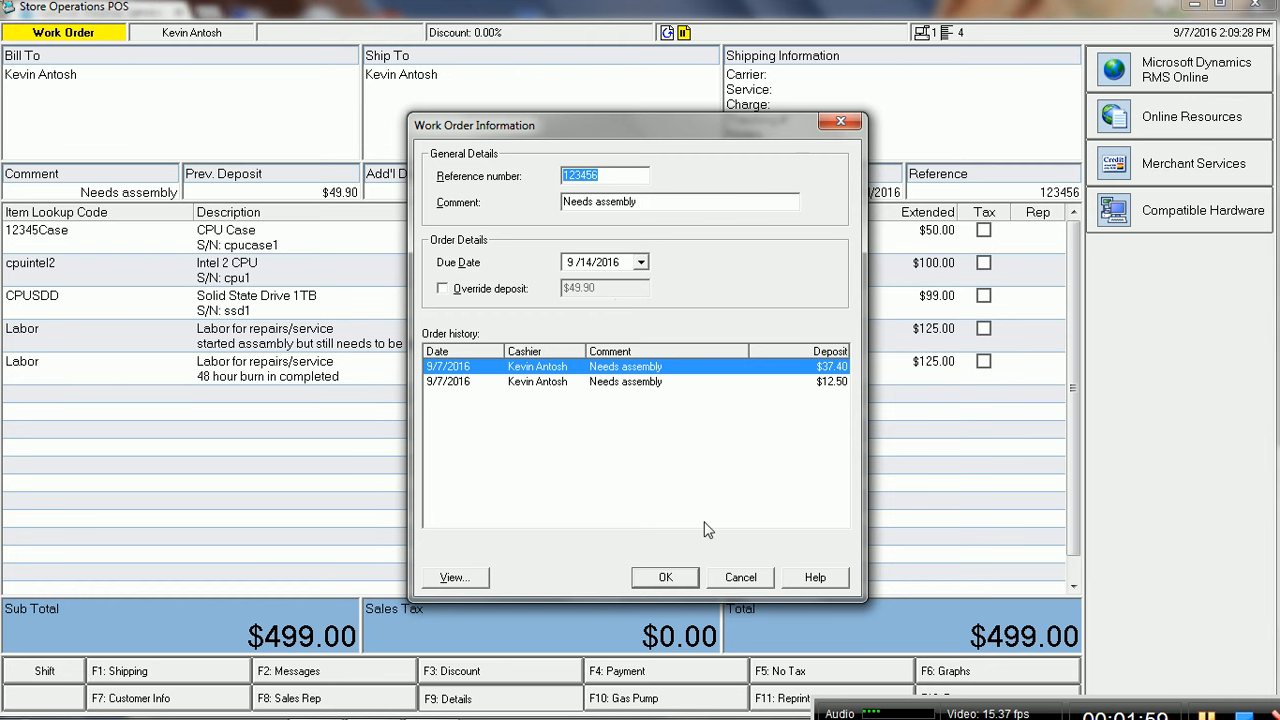
left_click(740, 577)
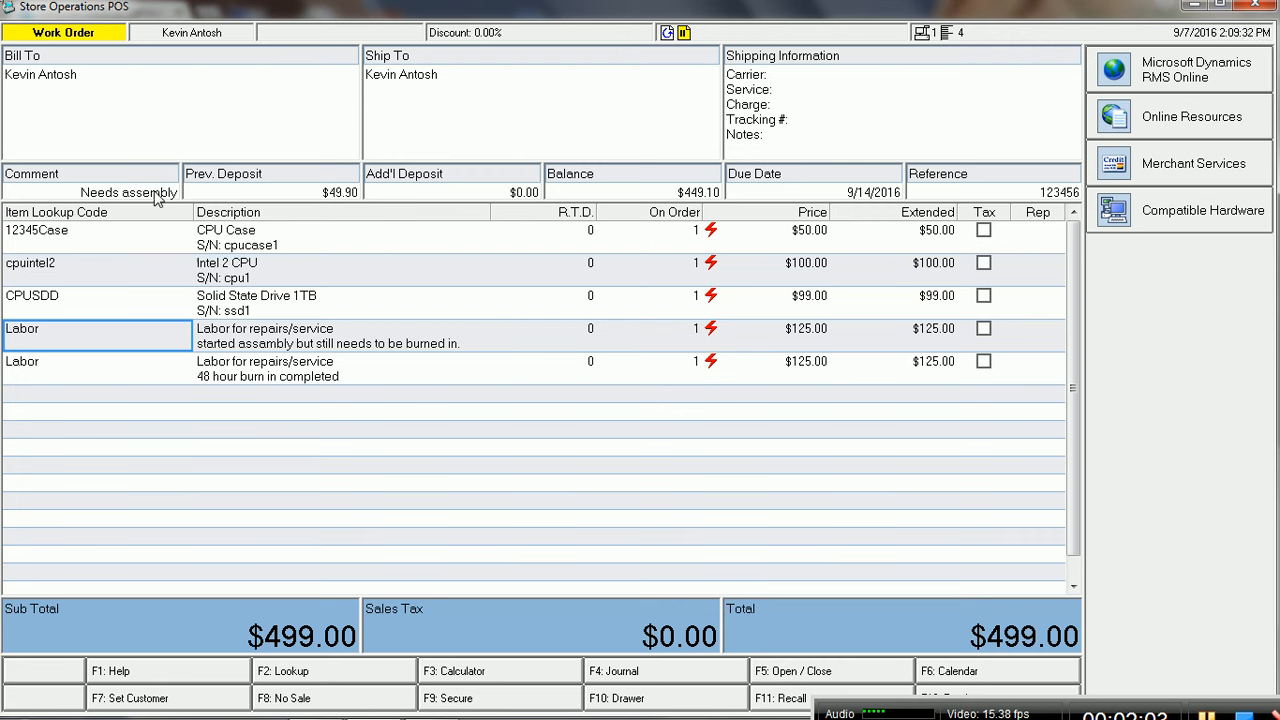
Review the work order's item lines, including part serial numbers and the comments on the labor entries.
left_click(241, 380)
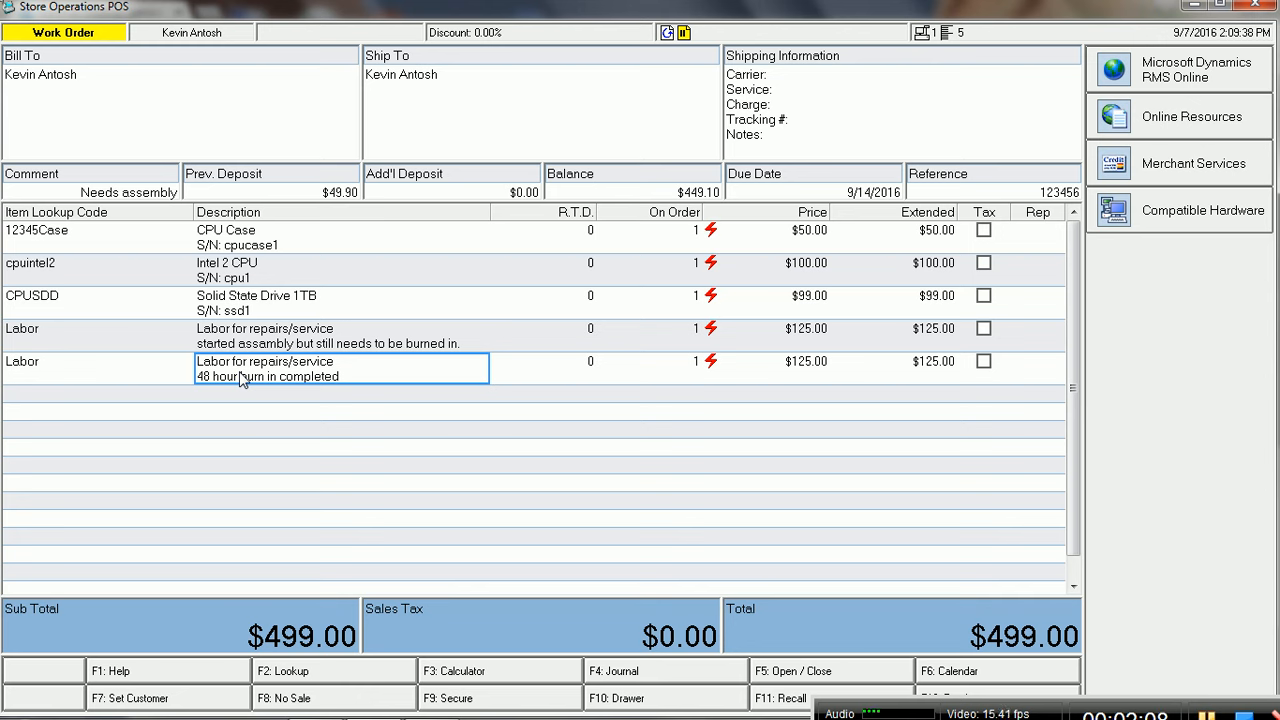
key("ctrl")
key("ctrl")
key("Up")
key("Up")
key("Up")
key("Up")
key("Down")
key("Down")
key("Down")
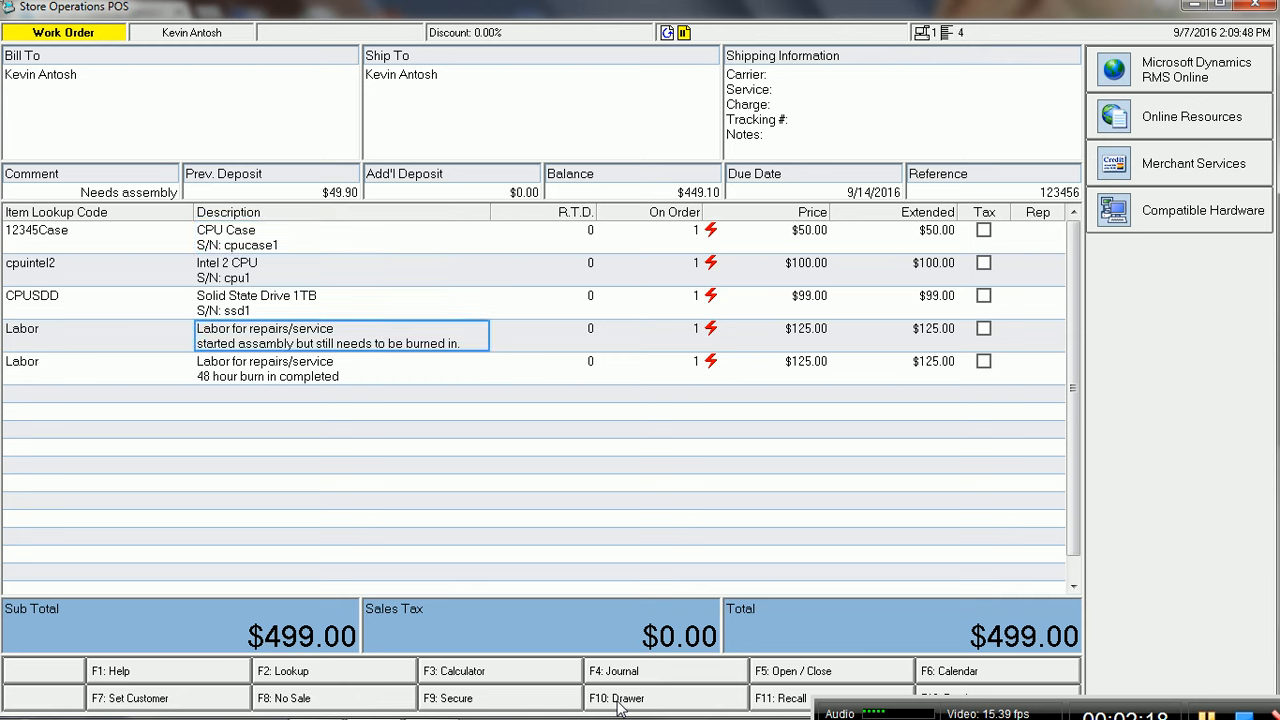
key("Down")
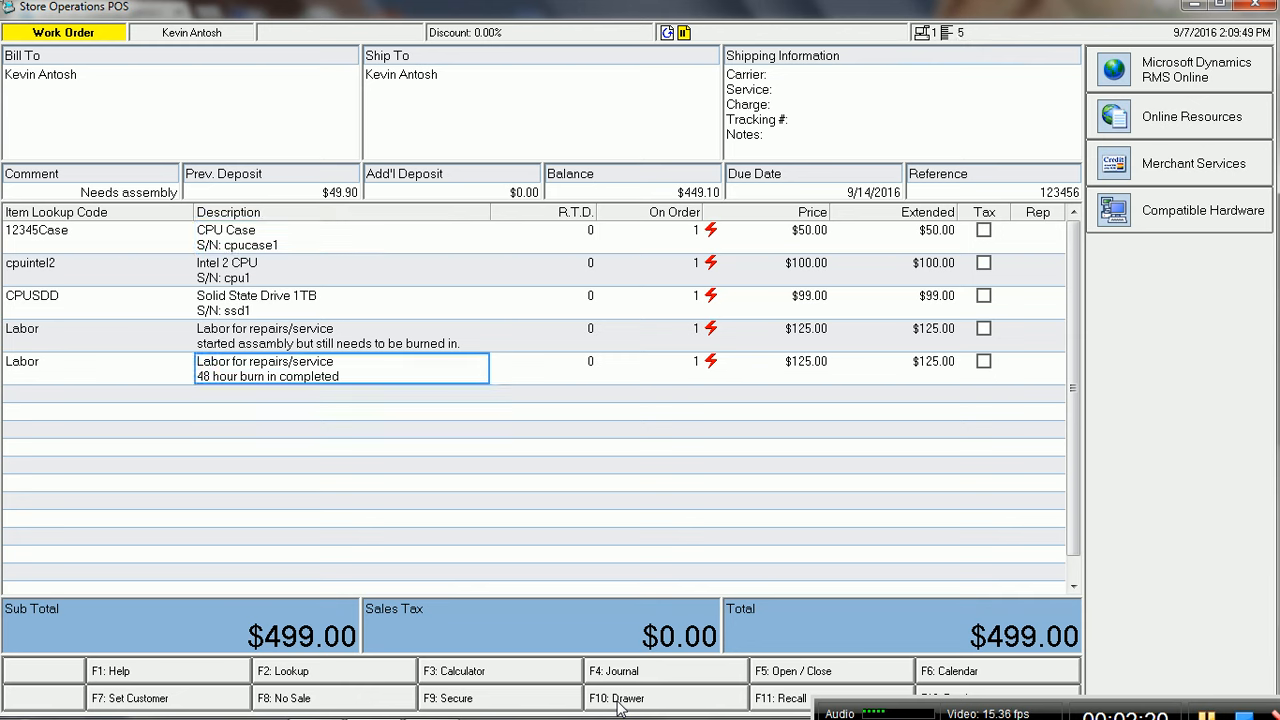
key("Up")
key("Up")
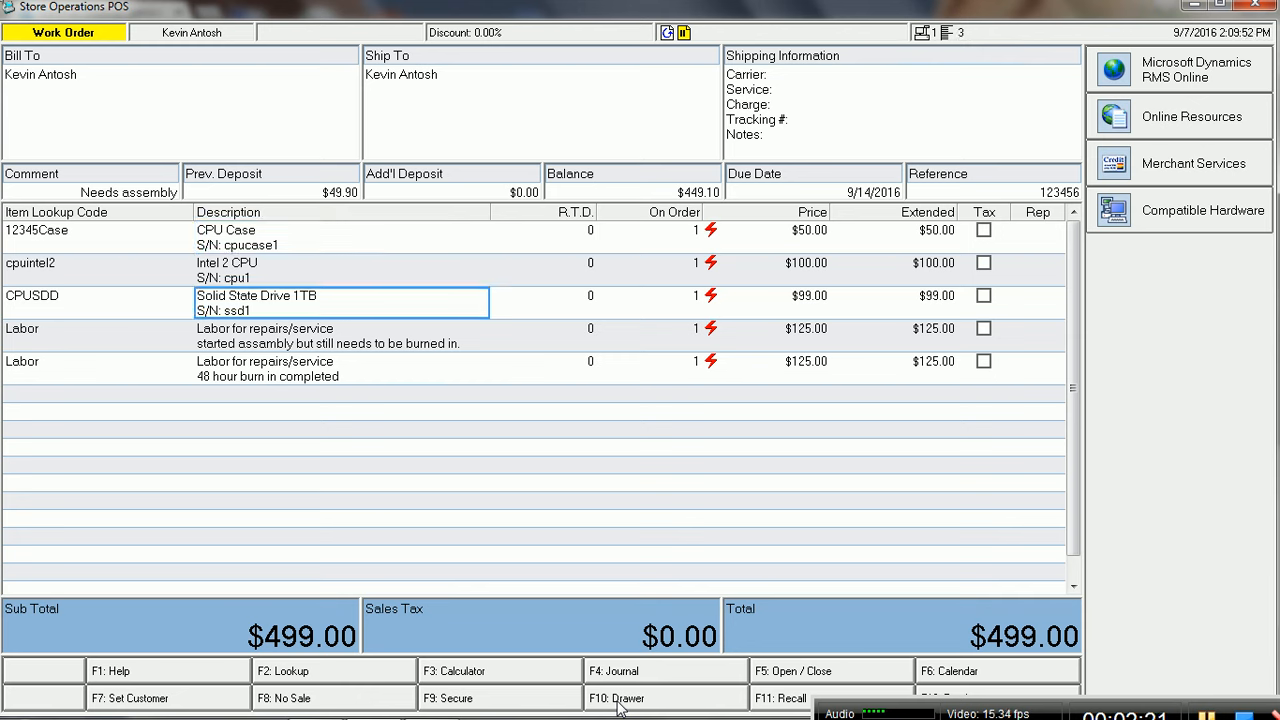
key("Down")
key("Down")
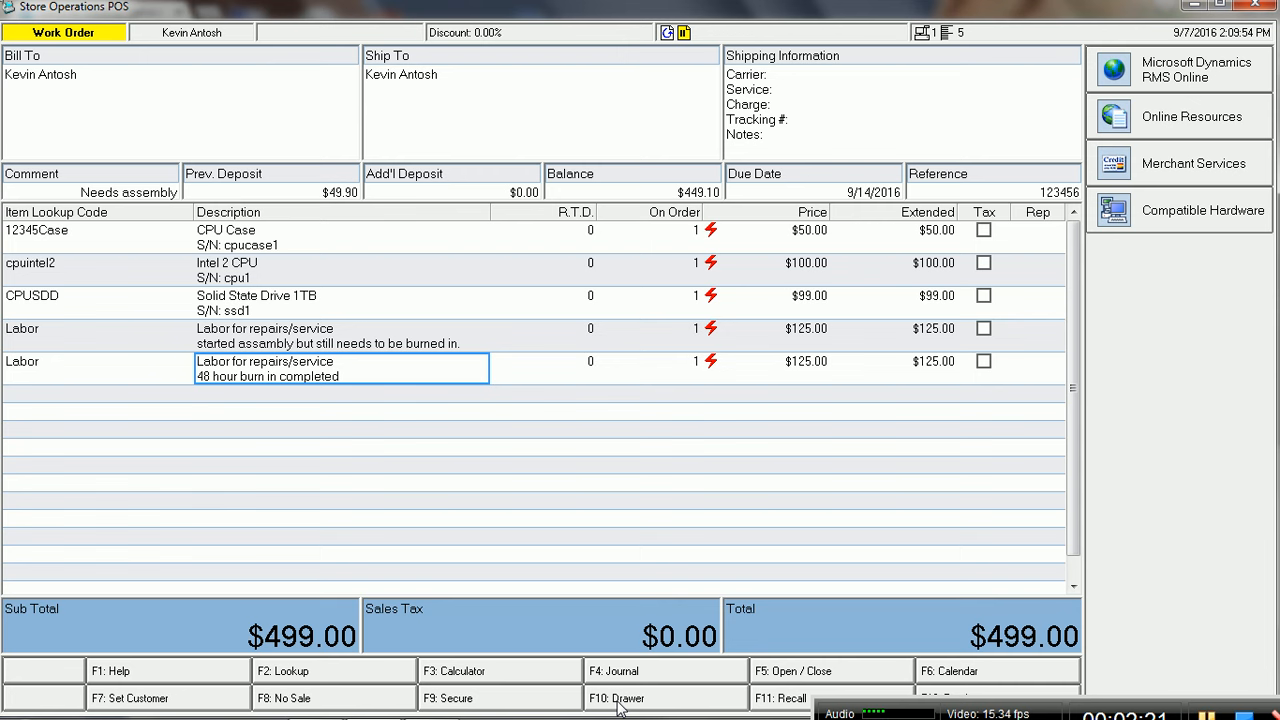
key("Down")
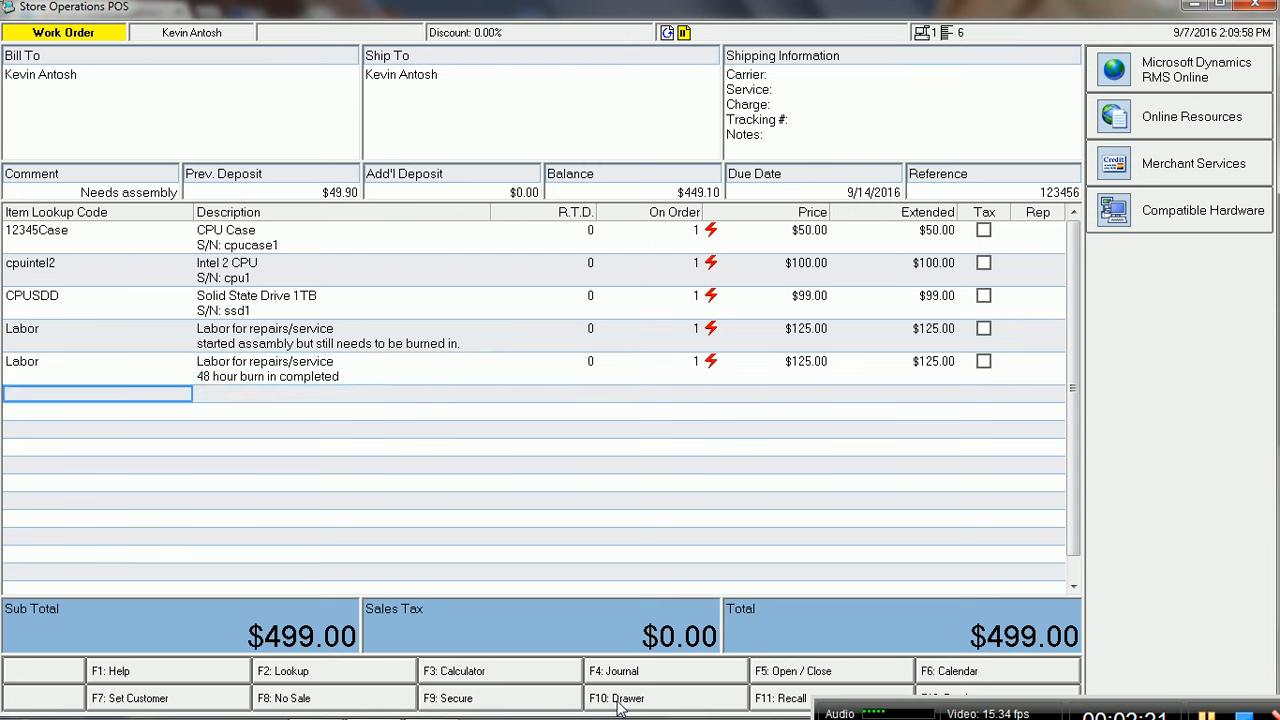
key("Up")
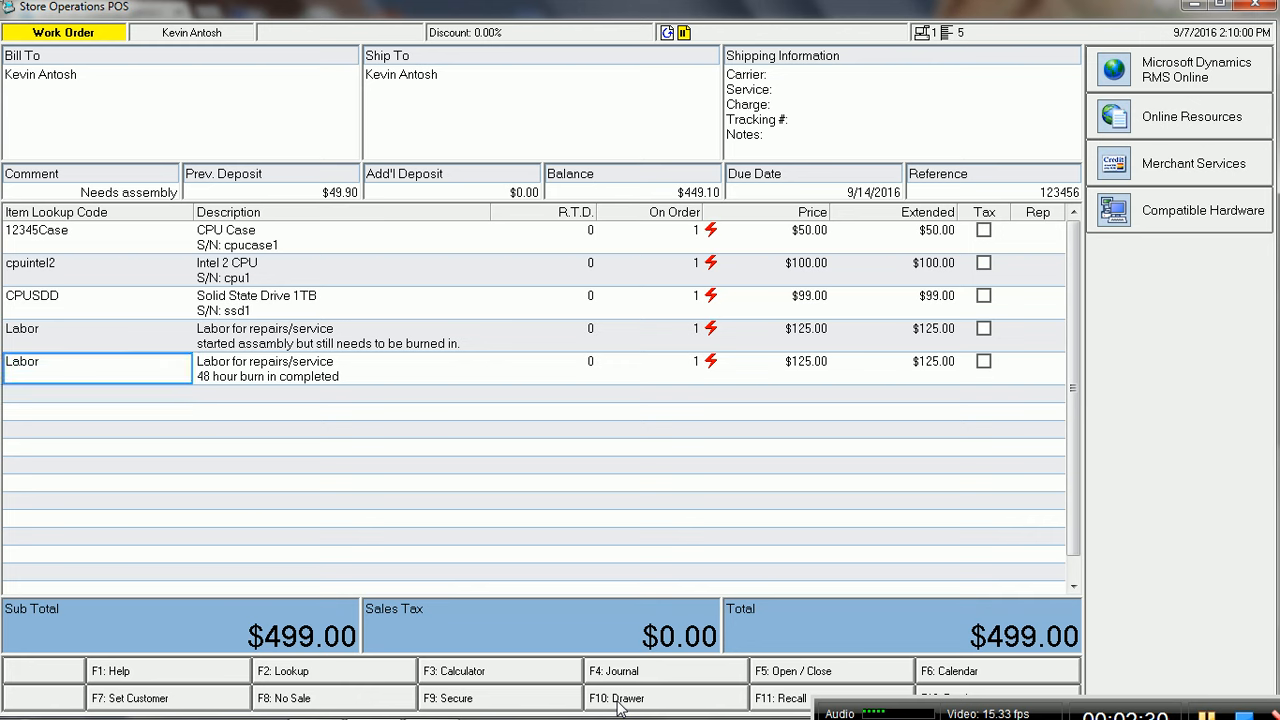
key("Down")
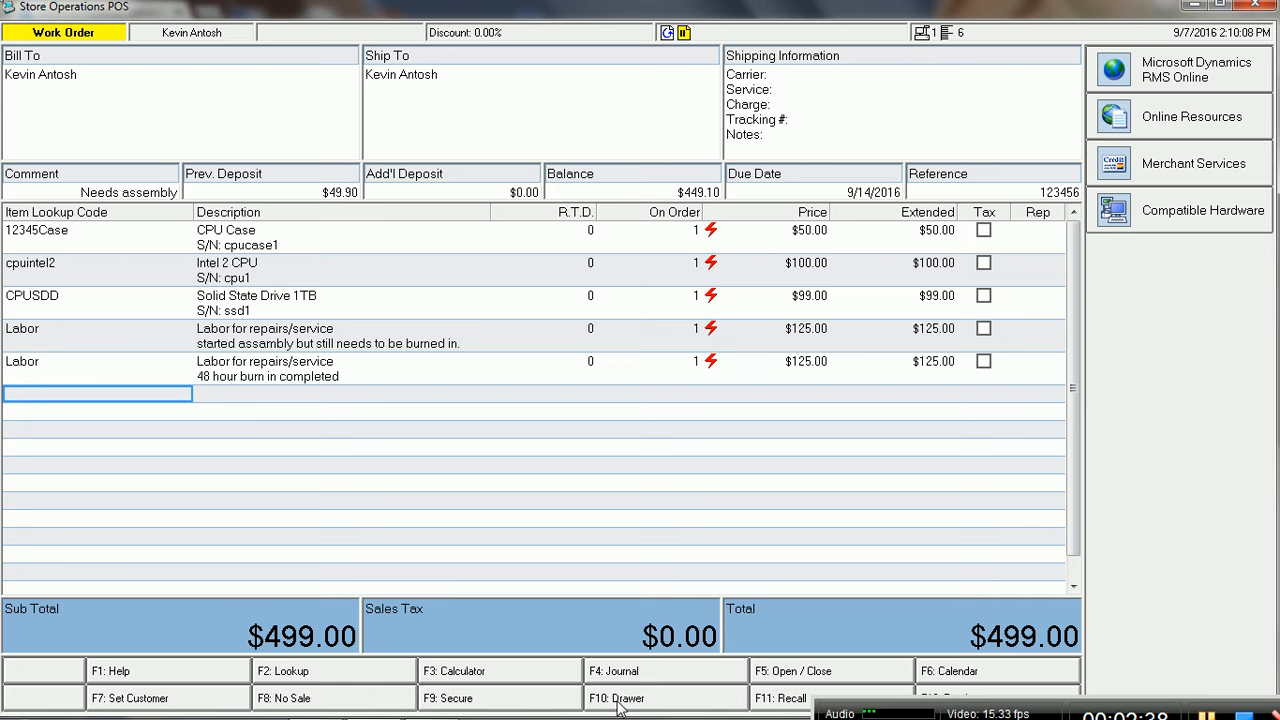
key("Up")
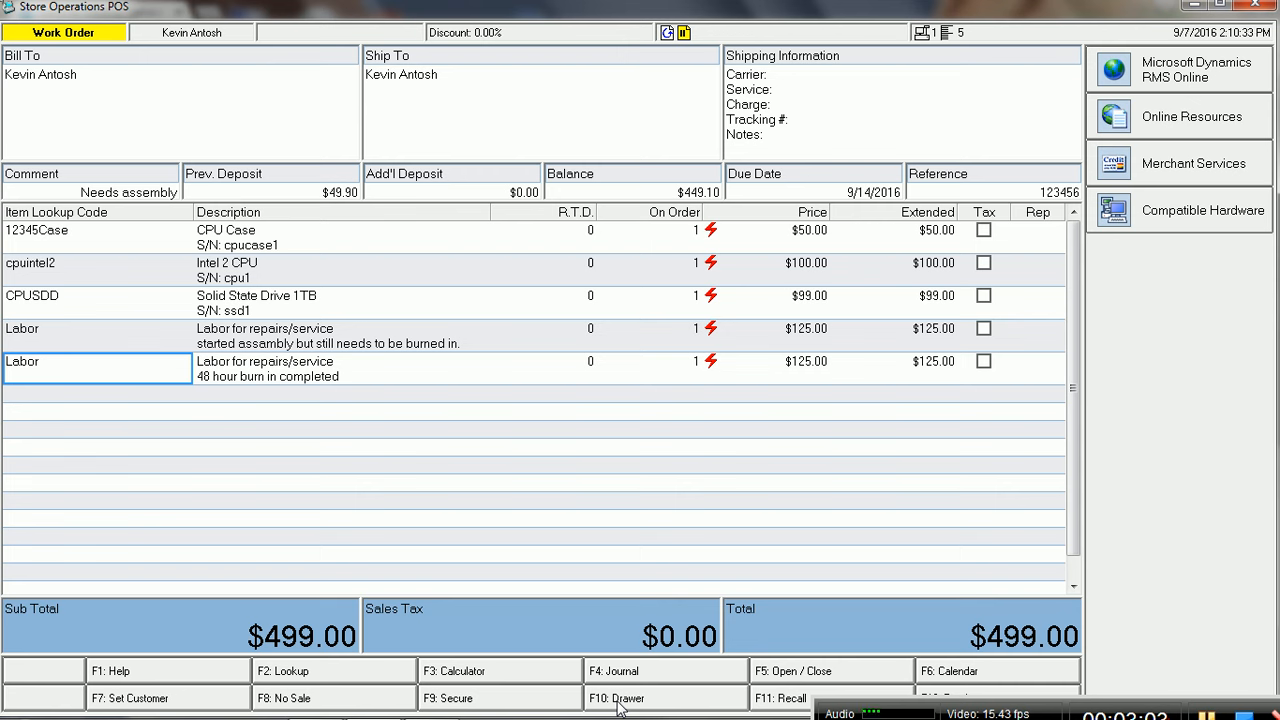
Add another Labor item on the first empty line of the work order and select its description.
key("Down")
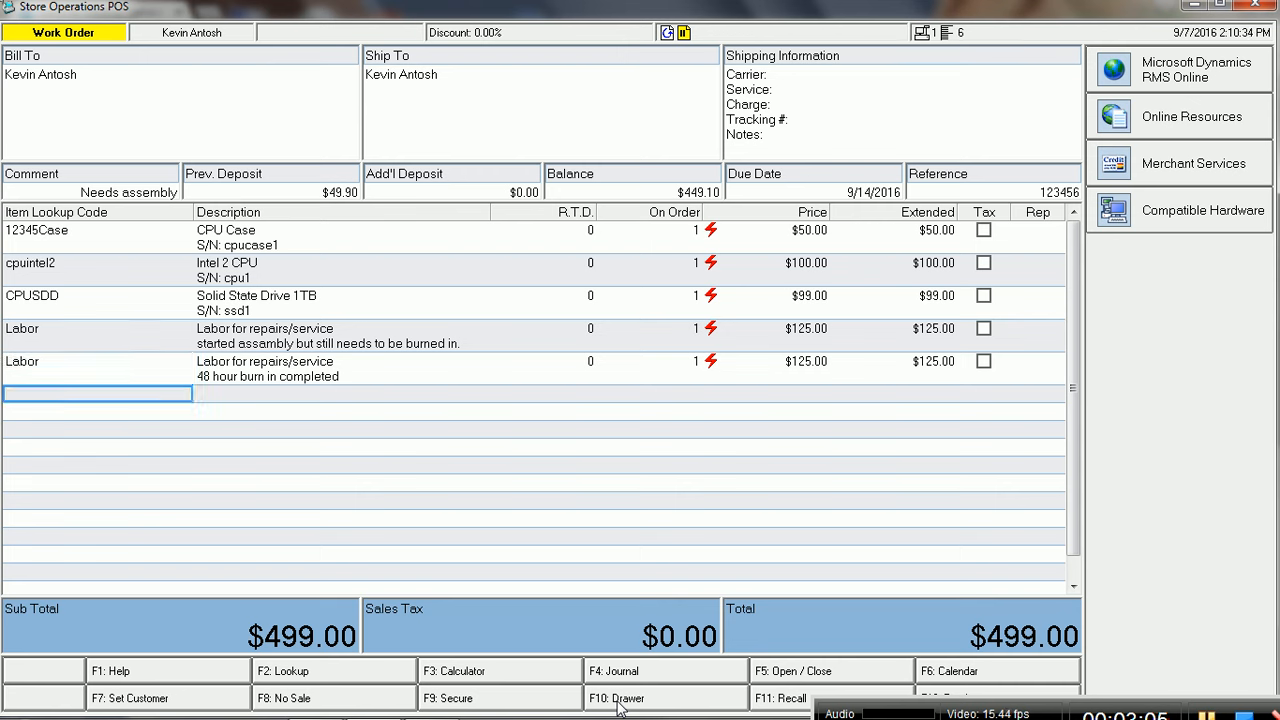
type("Labor")
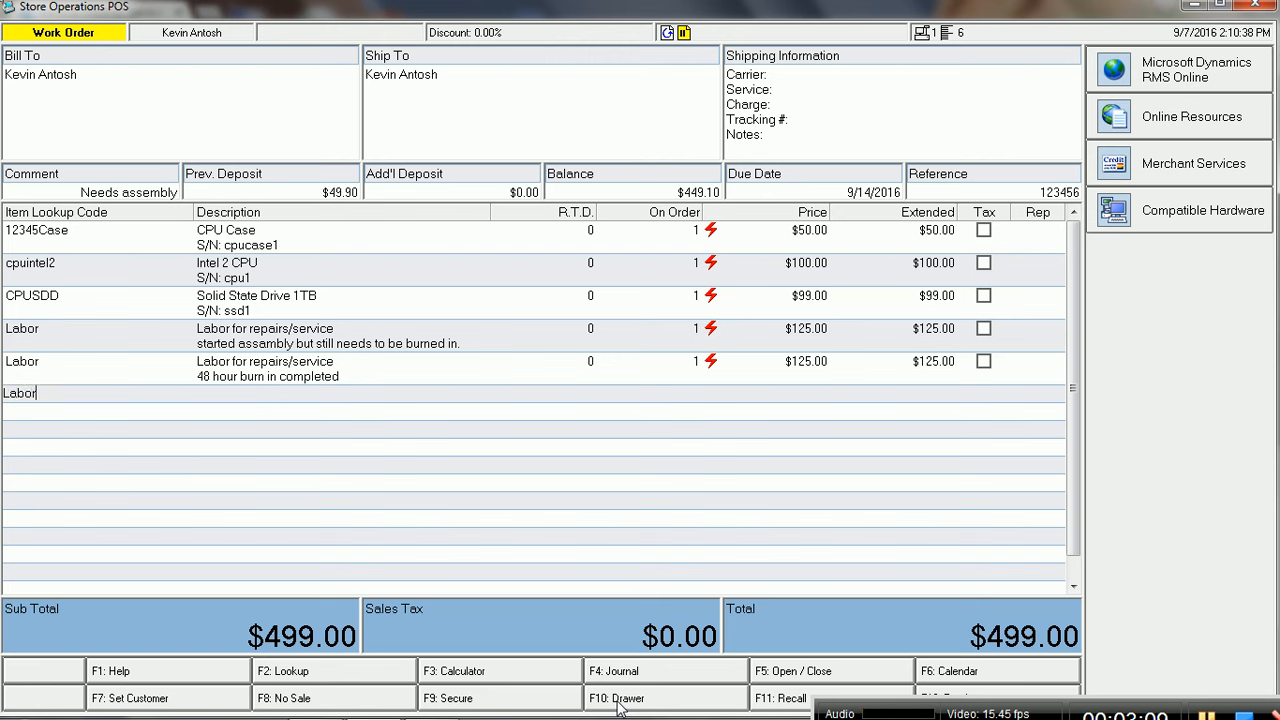
key("Return")
key("Up")
key("Tab")
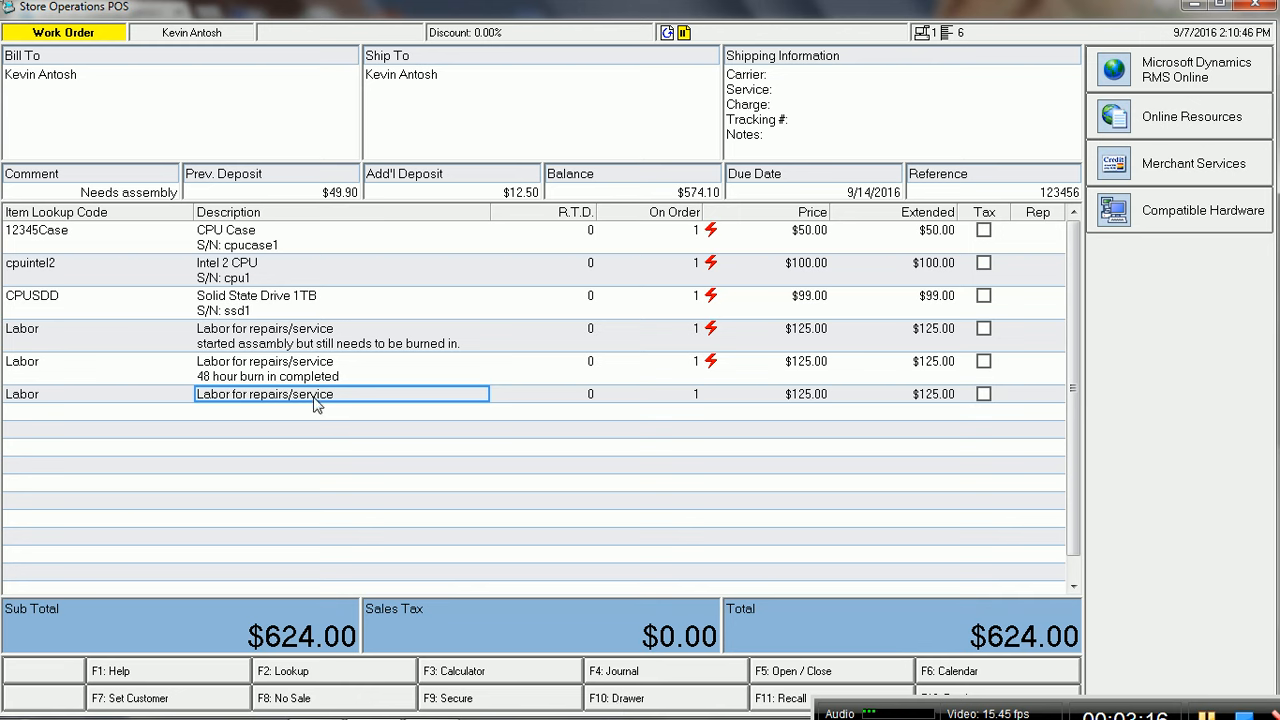
Add the comment "Final testing complete - customer called to pick up." to the new labor line.
key("ctrl")
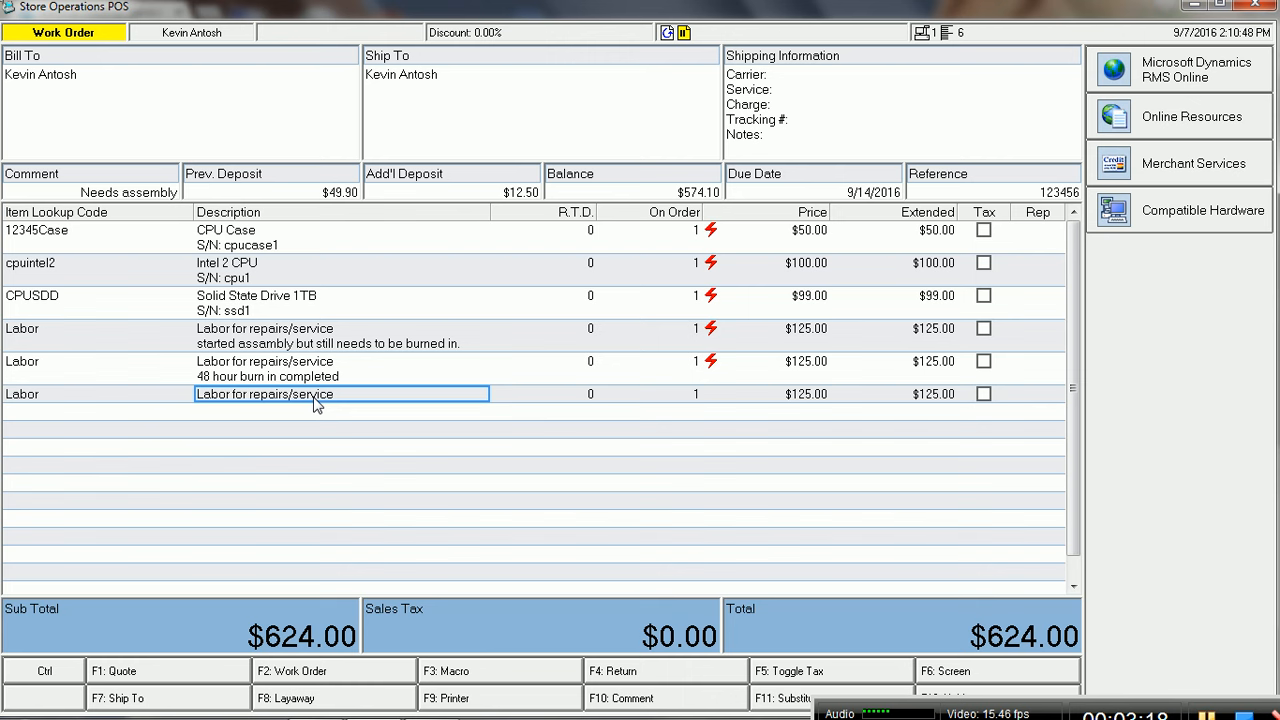
key("ctrl+F10")
type("Fi")
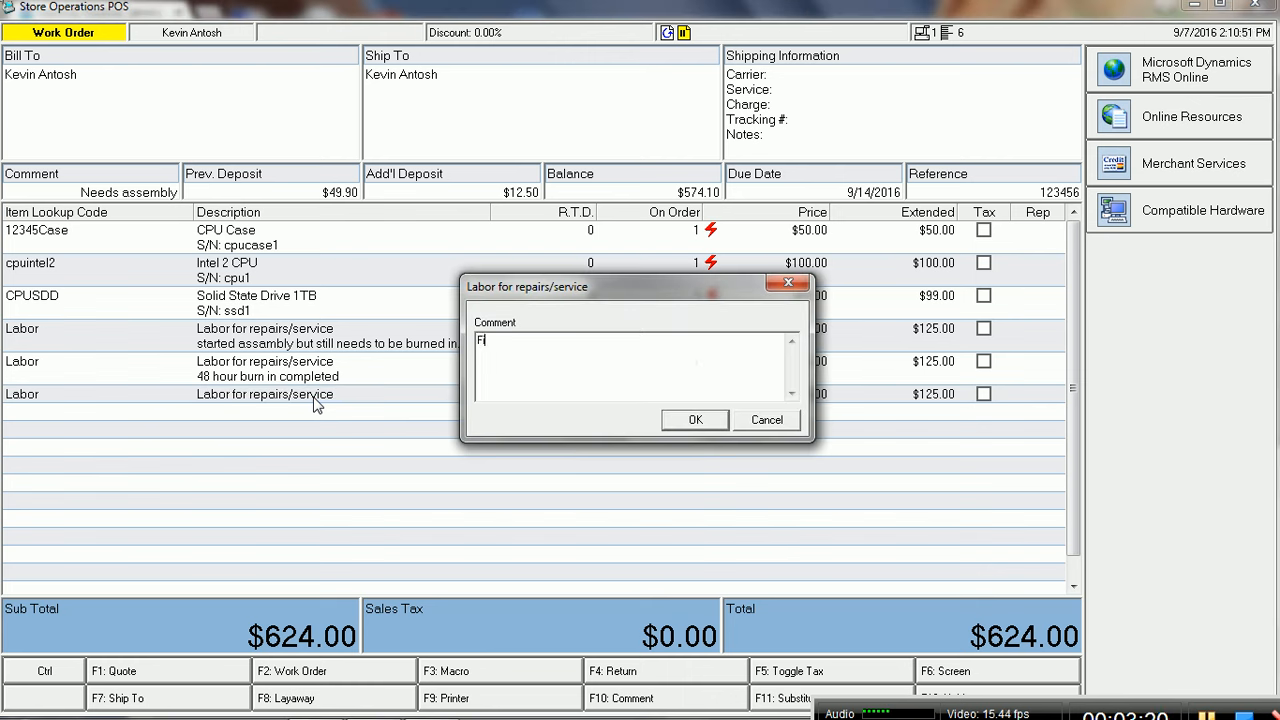
type("nal testing complete - customer called ")
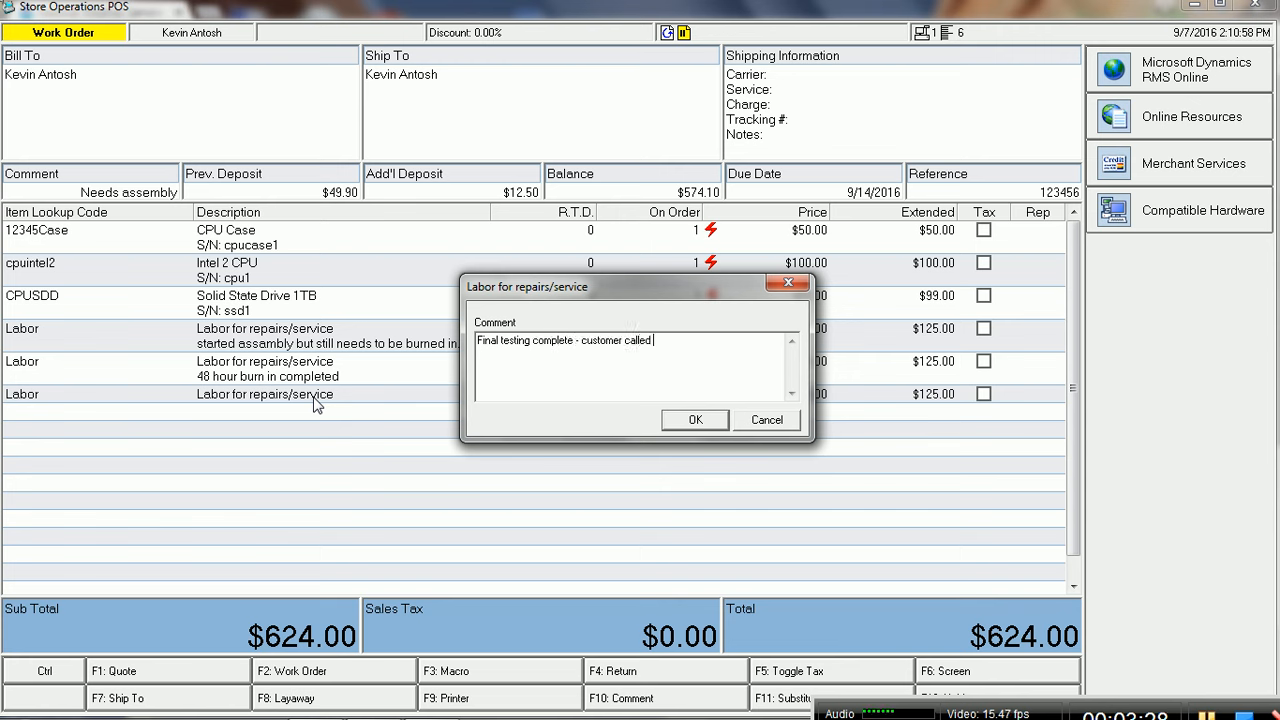
type("to pick up.")
left_click(694, 420)
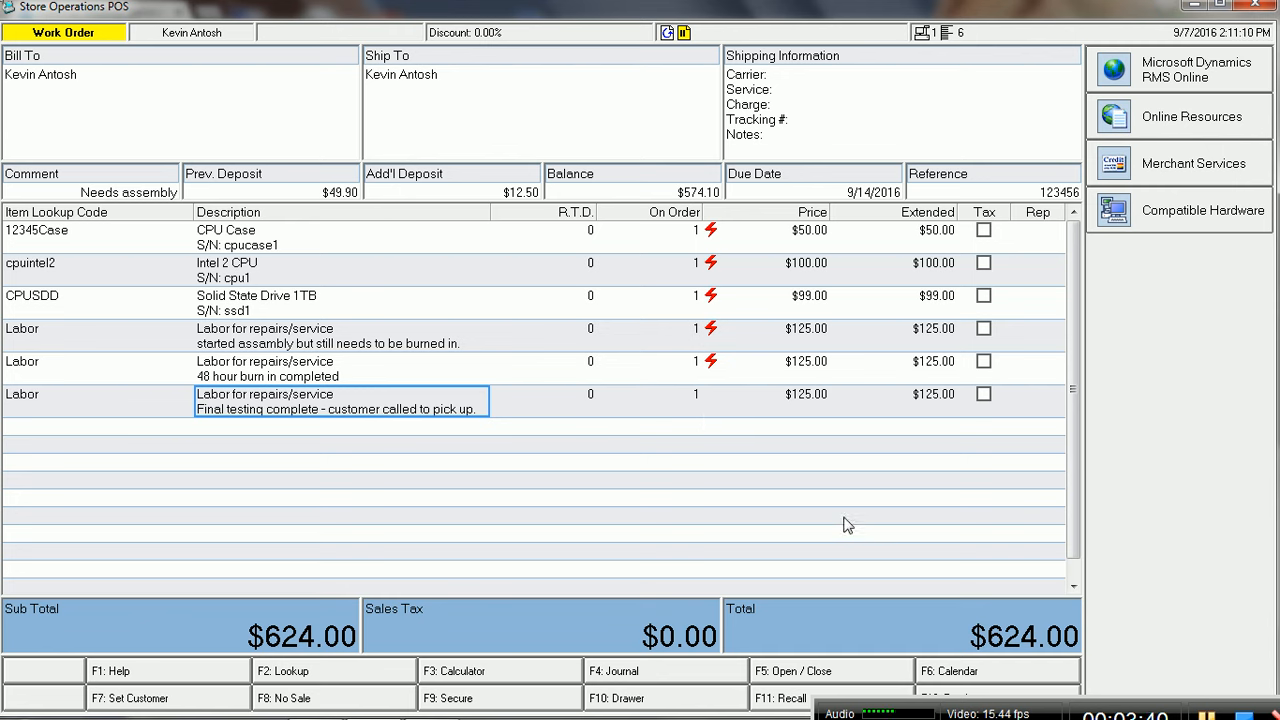
Bring up the payment tender for picking up the entire work order, and cancel it.
key("F12")
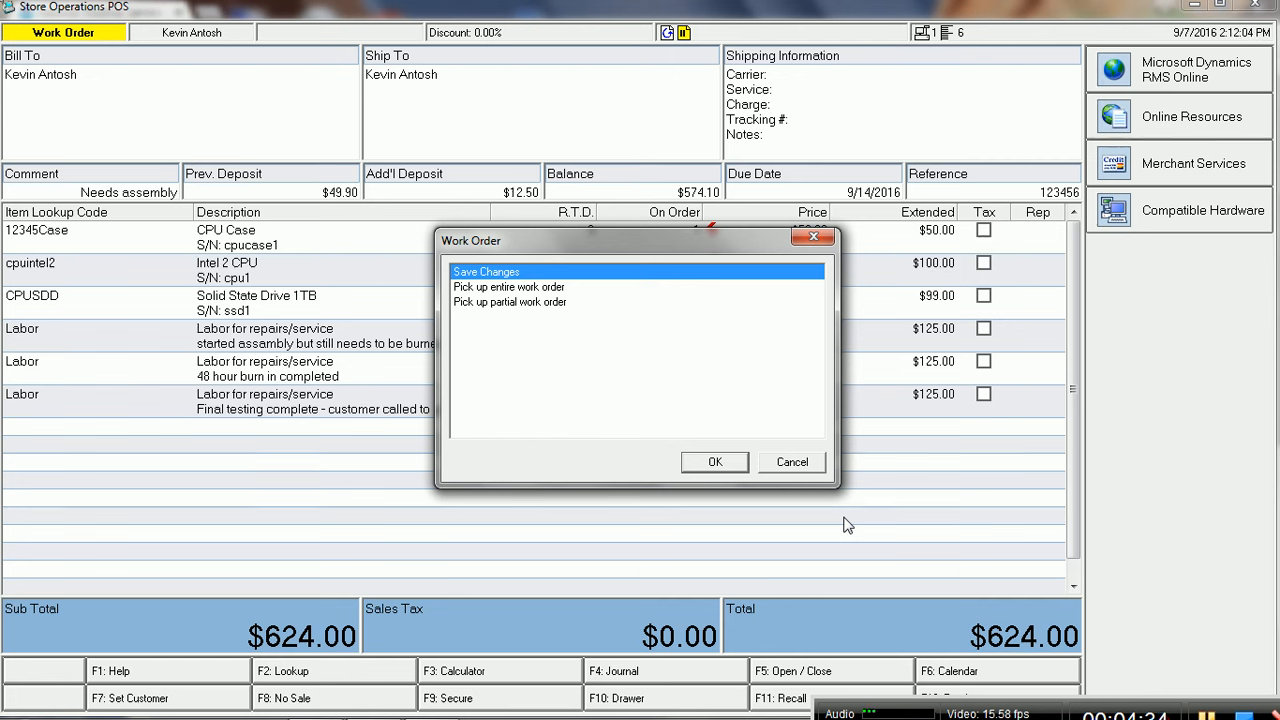
key("Down")
key("Down")
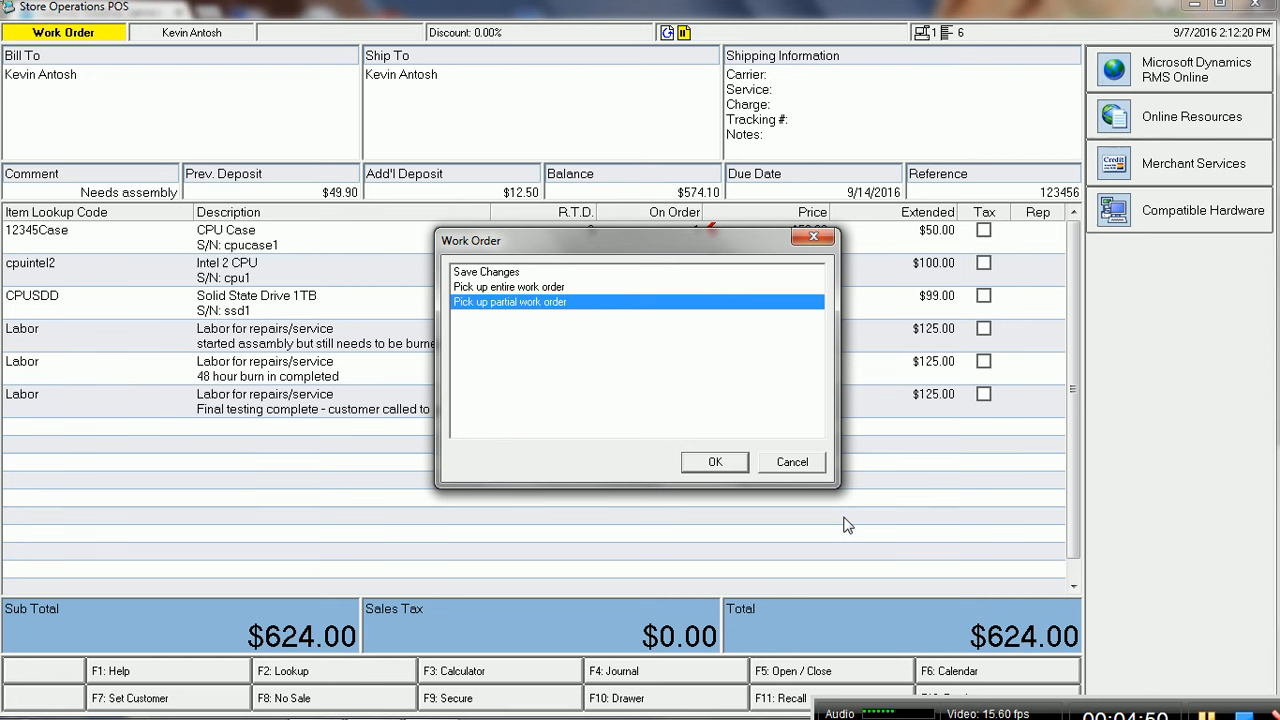
left_click(518, 288)
left_click(715, 461)
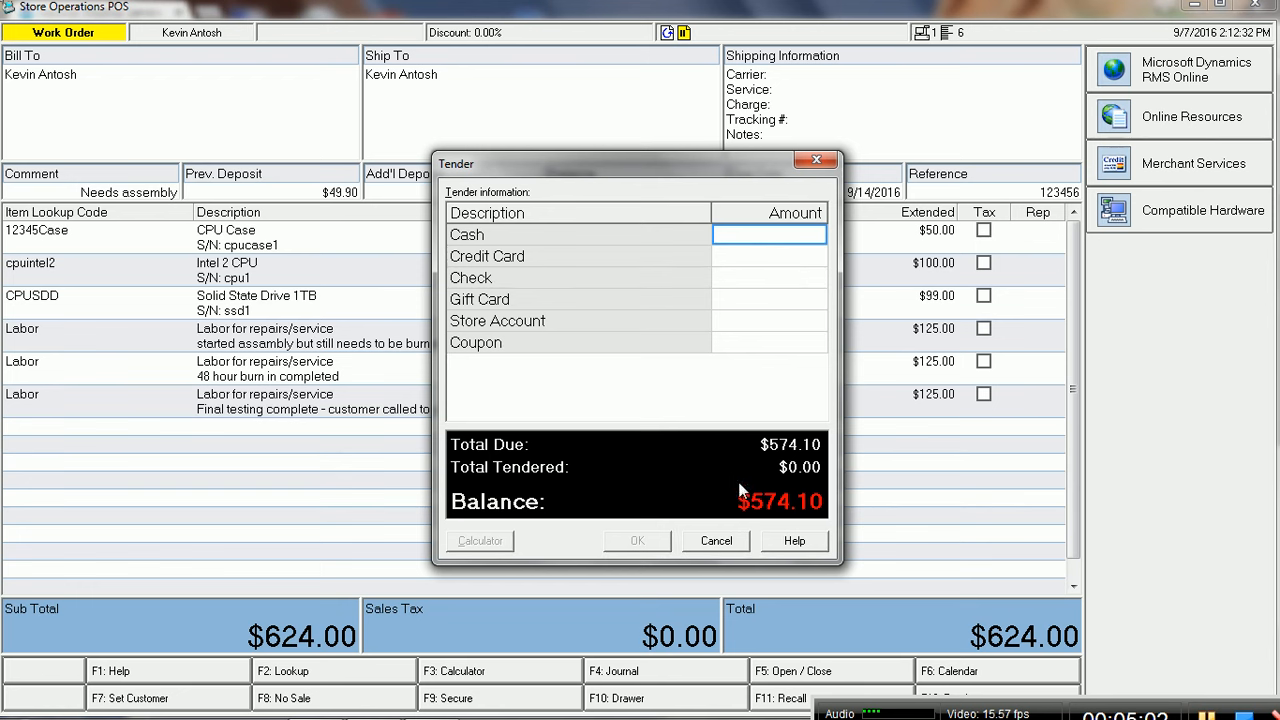
left_click(726, 541)
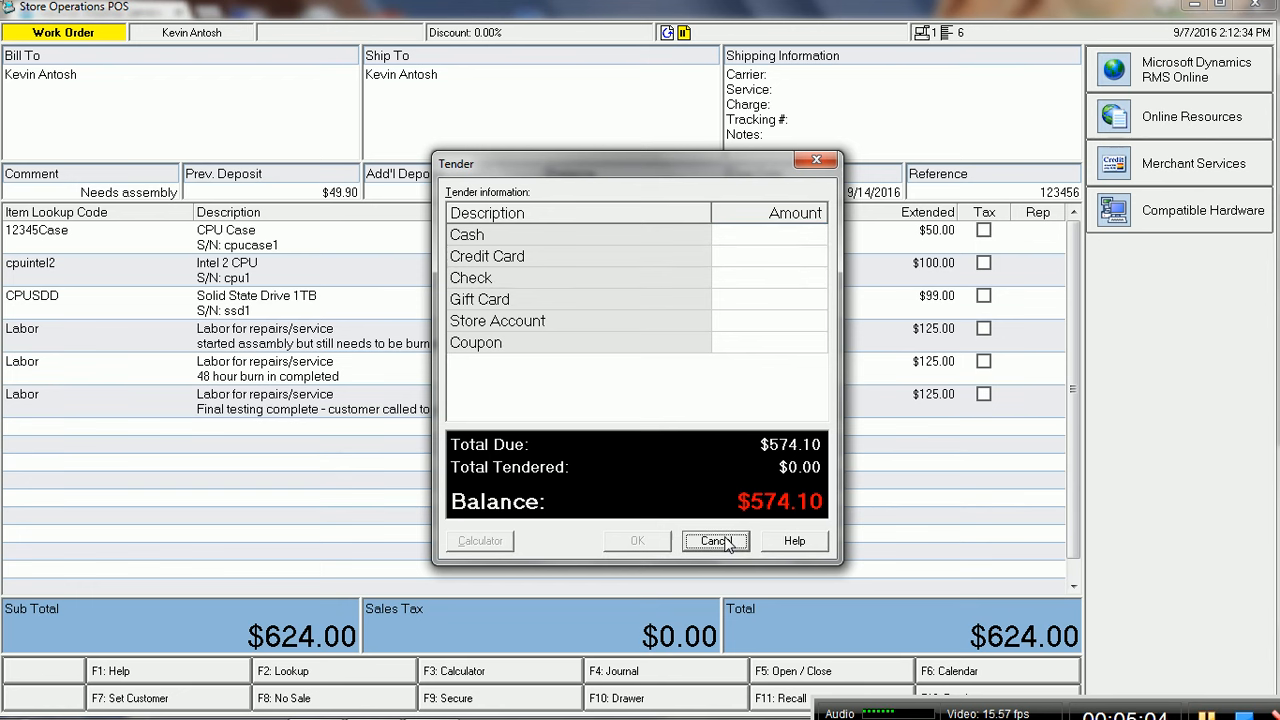